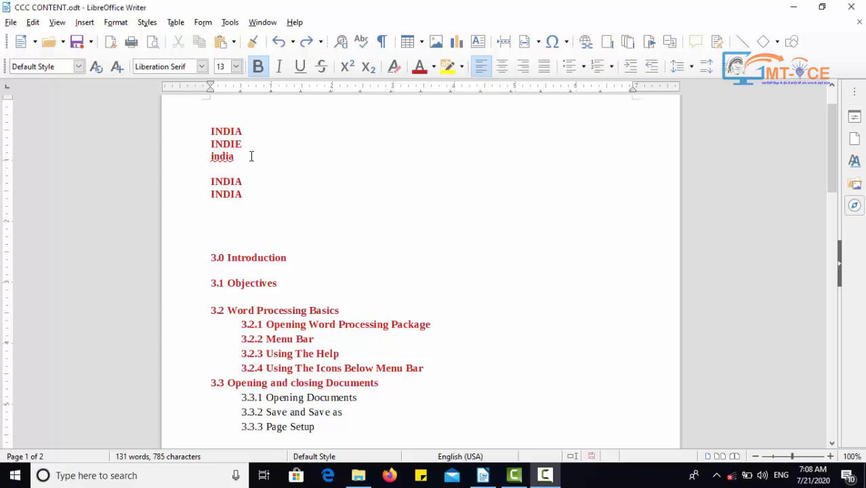
{"action": "left_click_drag", "start_coordinate": [240, 156], "coordinate": [212, 157]}
{"action": "left_click", "coordinate": [280, 170]}
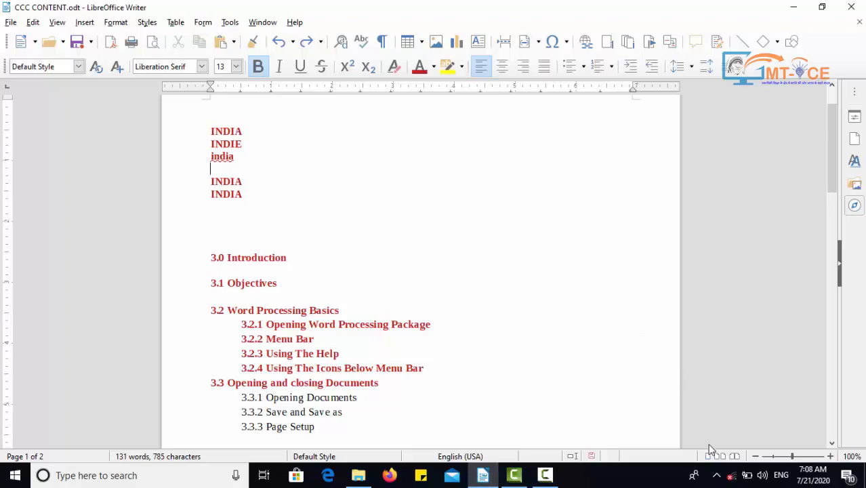
{"action": "left_click_drag", "start_coordinate": [793, 460], "coordinate": [805, 459]}
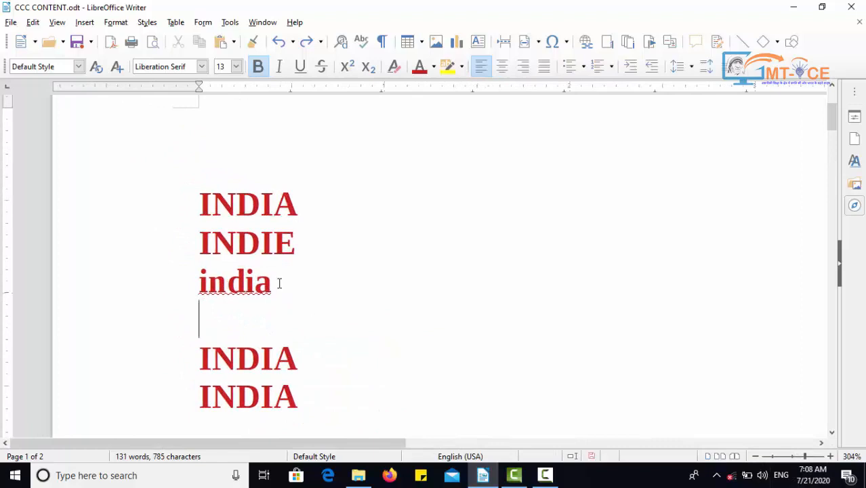
{"action": "left_click_drag", "start_coordinate": [278, 282], "coordinate": [201, 285]}
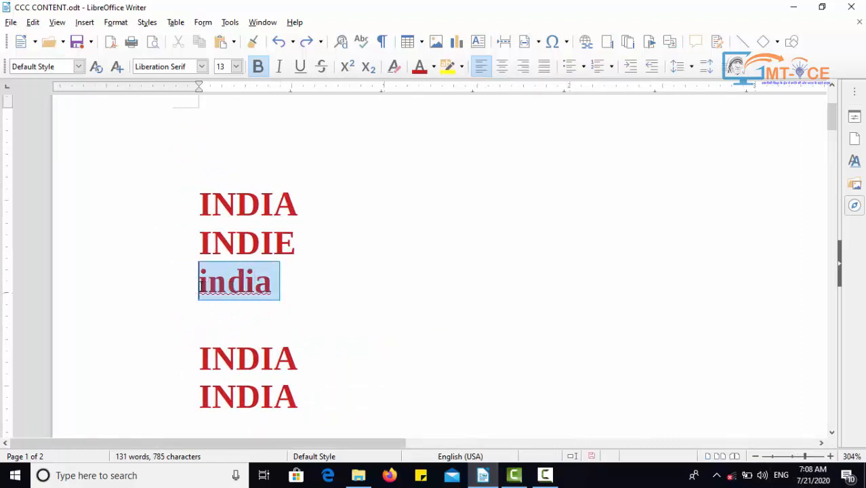
{"action": "left_click", "coordinate": [314, 296]}
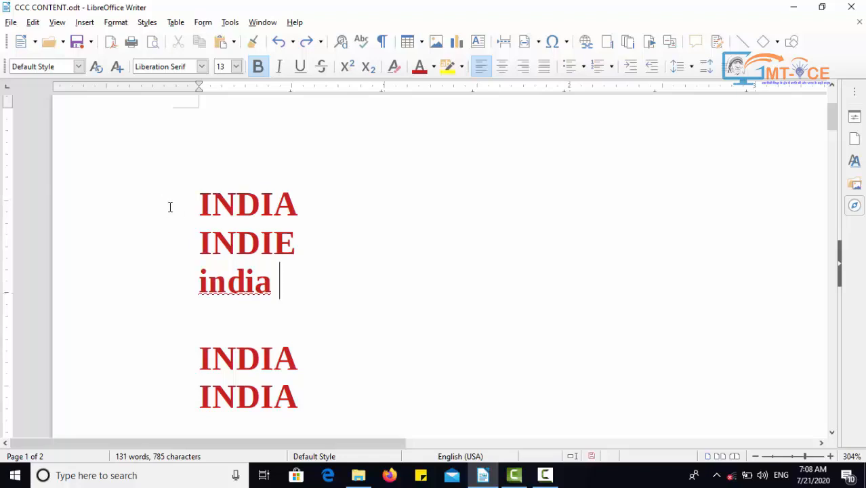
Start the spelling check from the first line, and look through the text languages it offers.
{"action": "double_click", "coordinate": [193, 192]}
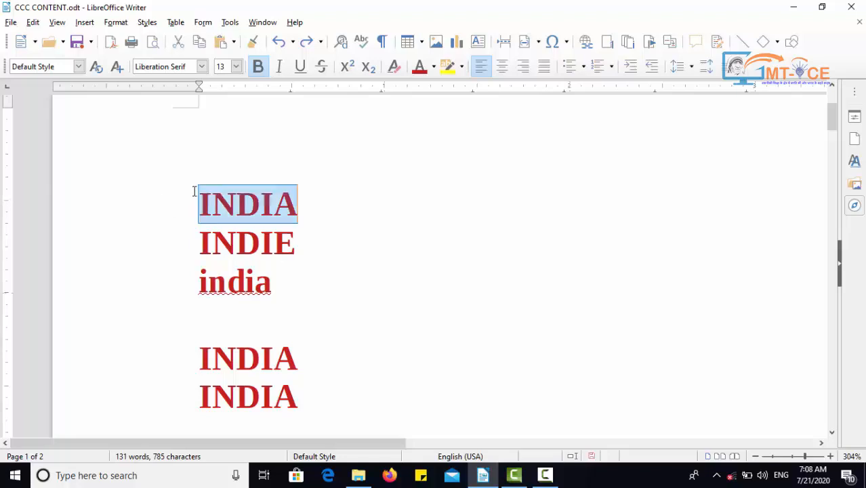
{"action": "left_click", "coordinate": [195, 193]}
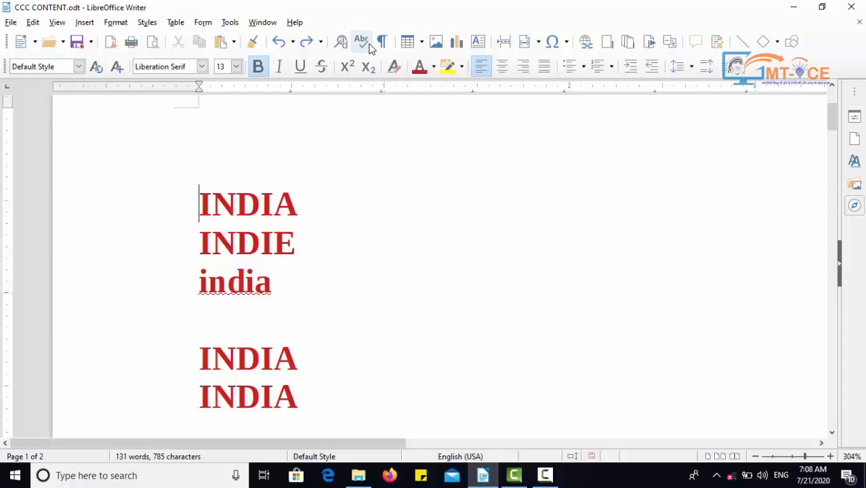
{"action": "left_click", "coordinate": [361, 42]}
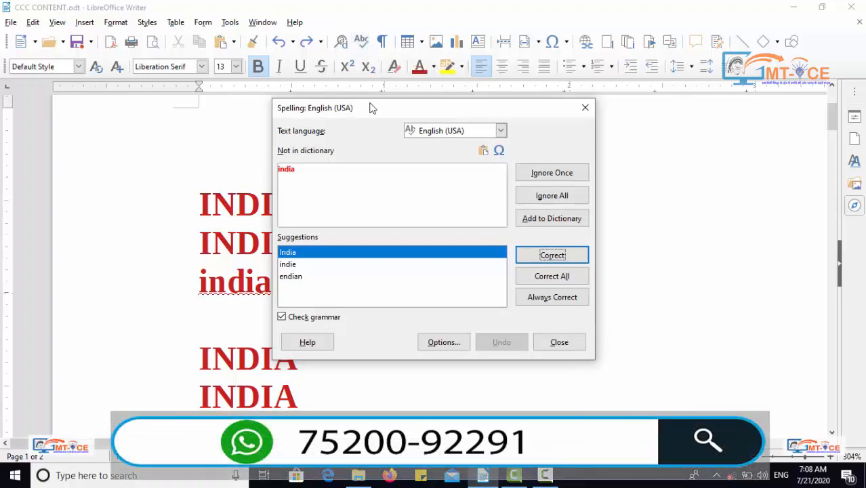
{"action": "left_click_drag", "start_coordinate": [370, 107], "coordinate": [474, 113]}
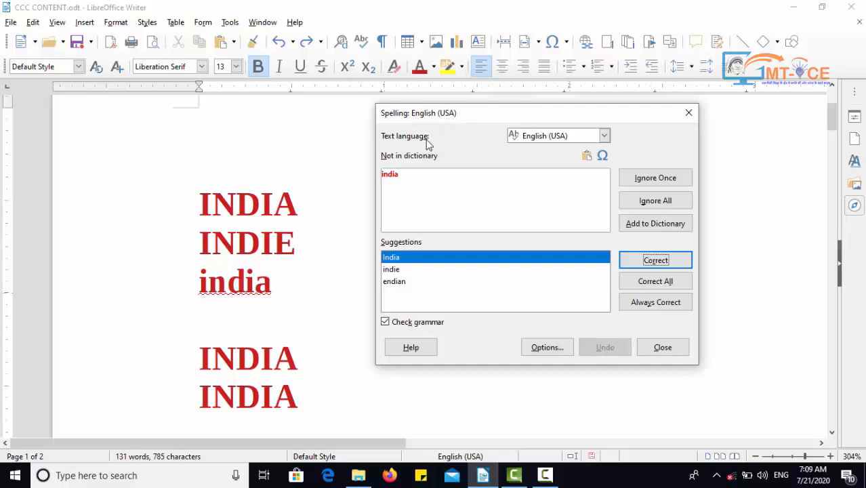
{"action": "left_click", "coordinate": [566, 137]}
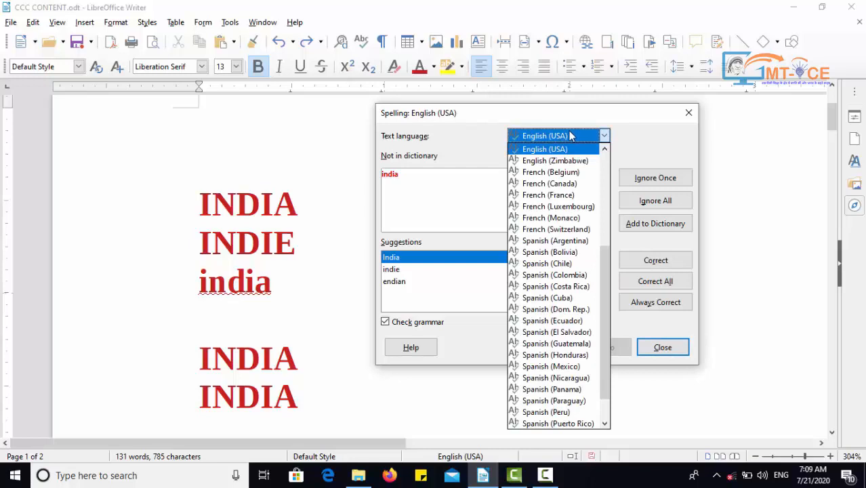
{"action": "left_click_drag", "start_coordinate": [609, 271], "coordinate": [613, 230]}
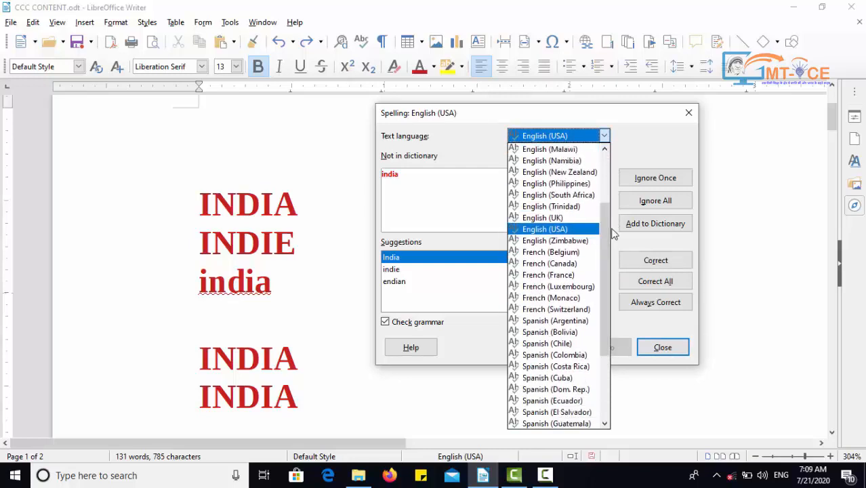
{"action": "left_click", "coordinate": [637, 134]}
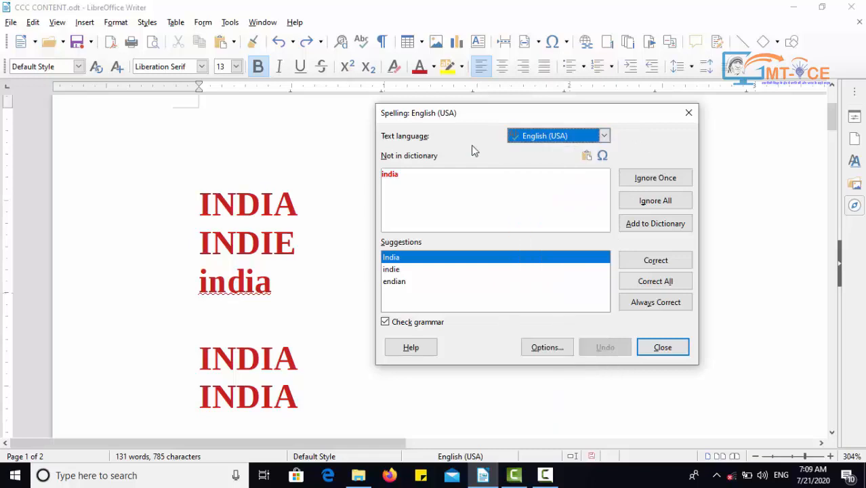
Resume the paused spelling check, and close it without correcting any word.
{"action": "left_click", "coordinate": [408, 175]}
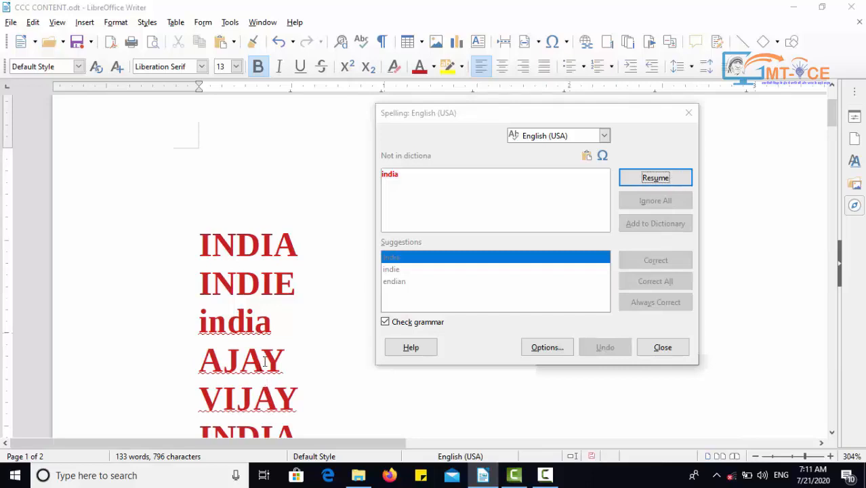
{"action": "left_click", "coordinate": [628, 181]}
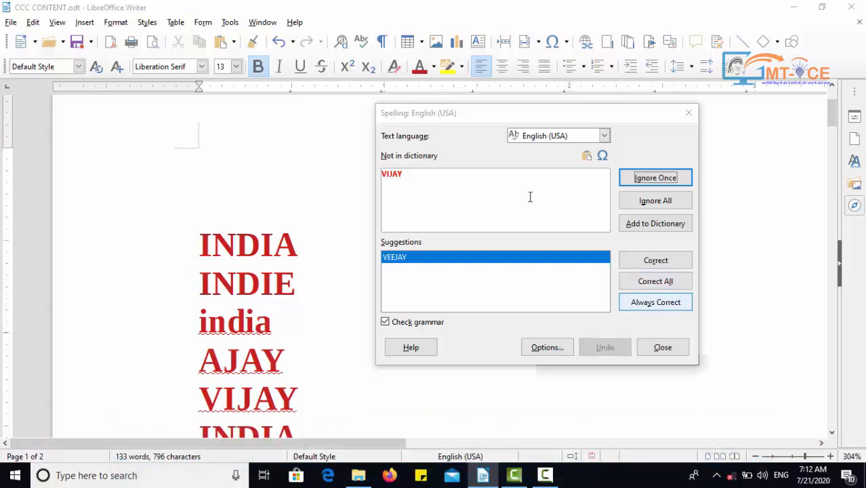
{"action": "left_click", "coordinate": [300, 185]}
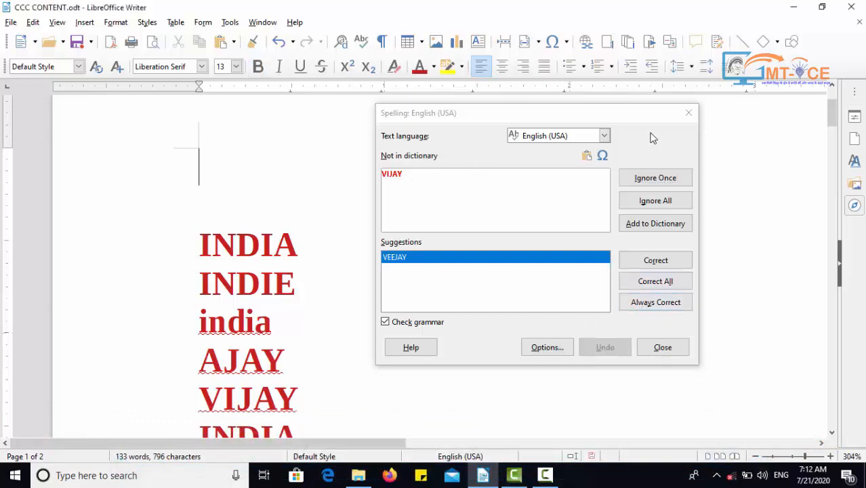
{"action": "left_click", "coordinate": [689, 111]}
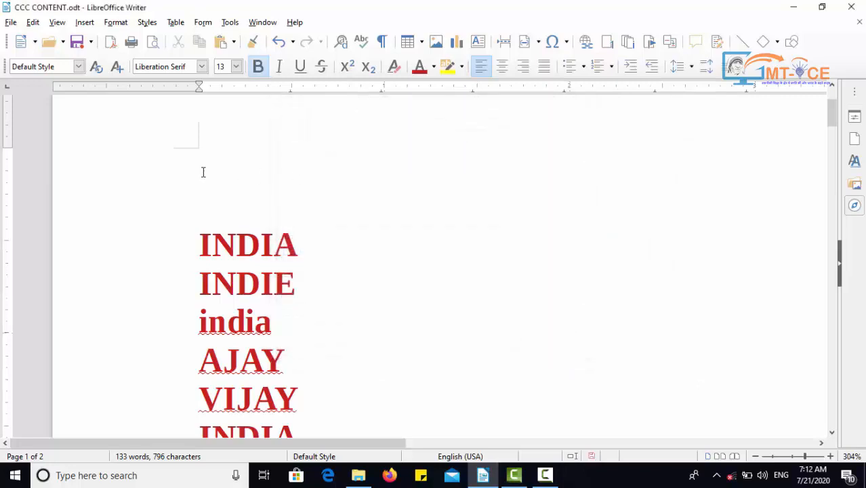
Run the spelling check from the start of the document and correct "india" to "India".
{"action": "left_click", "coordinate": [201, 170]}
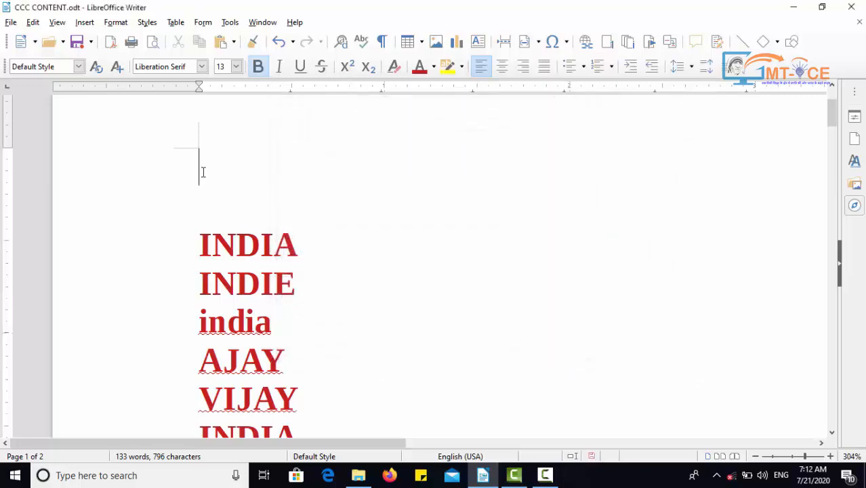
{"action": "left_click", "coordinate": [361, 42]}
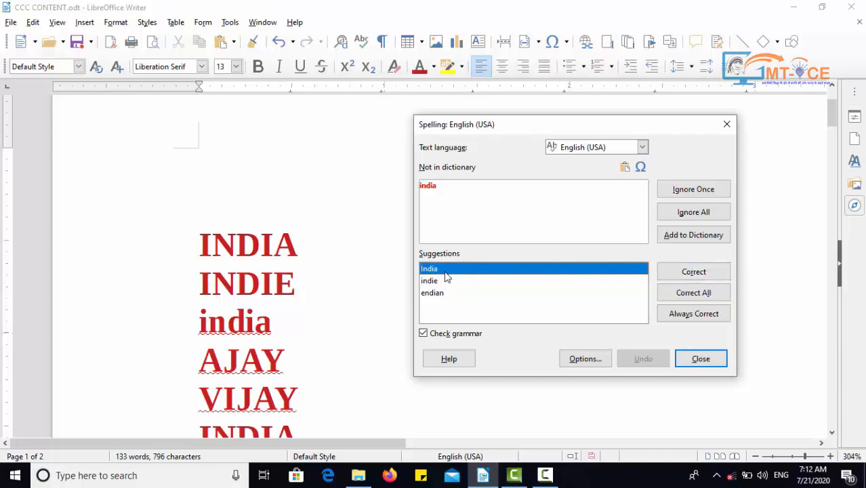
{"action": "left_click", "coordinate": [691, 272]}
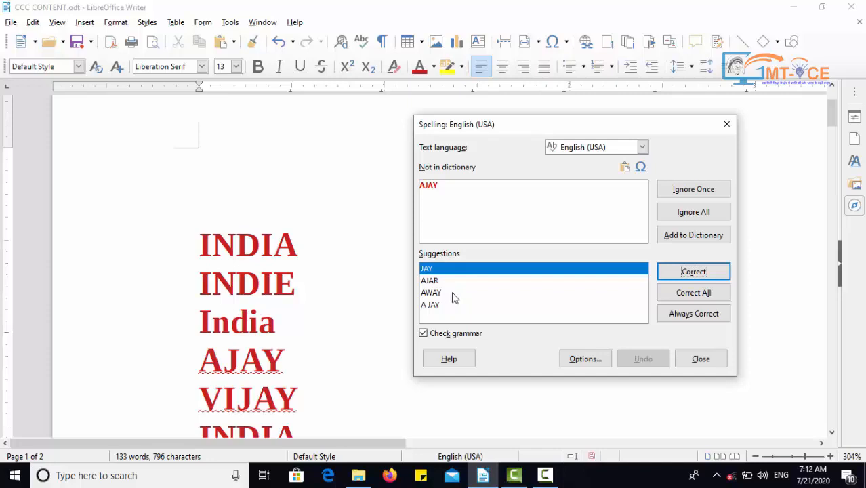
Ignore the first flagged name once and add the next flagged name to the dictionary.
{"action": "left_click", "coordinate": [669, 196]}
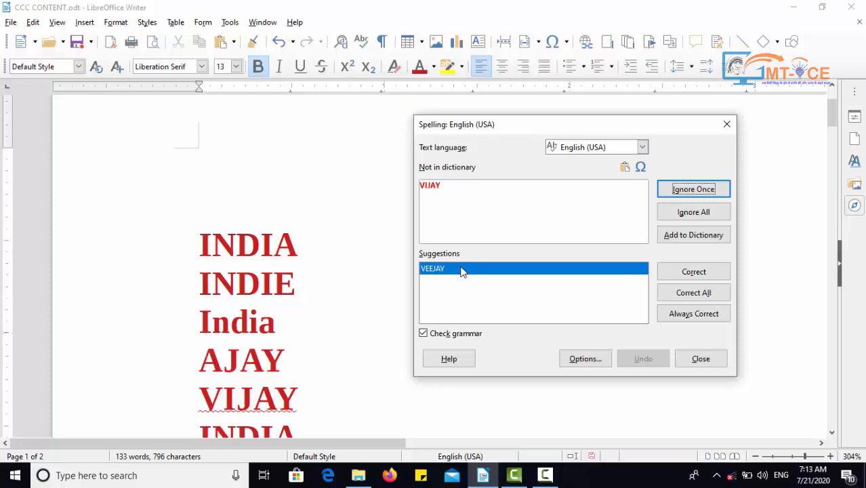
{"action": "left_click", "coordinate": [681, 237]}
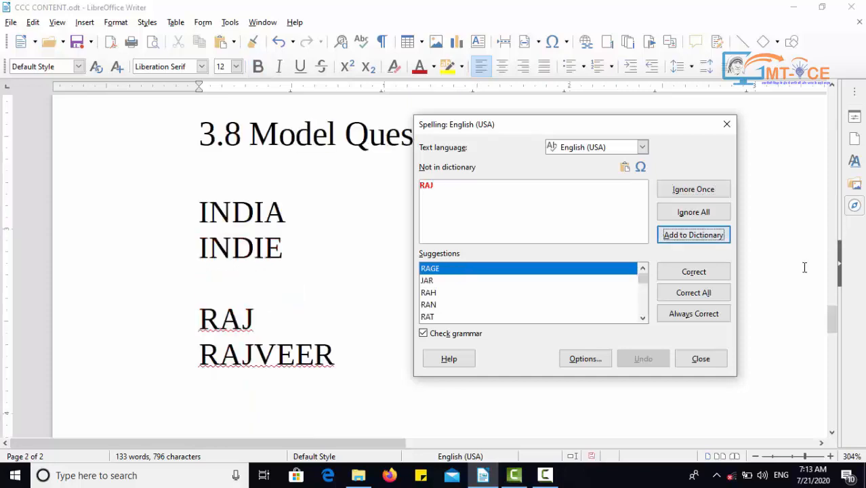
Enter the name just added to the dictionary on an empty line above the heading "3.0 Introduction".
{"action": "left_click_drag", "start_coordinate": [831, 312], "coordinate": [794, 133]}
{"action": "left_click", "coordinate": [220, 245]}
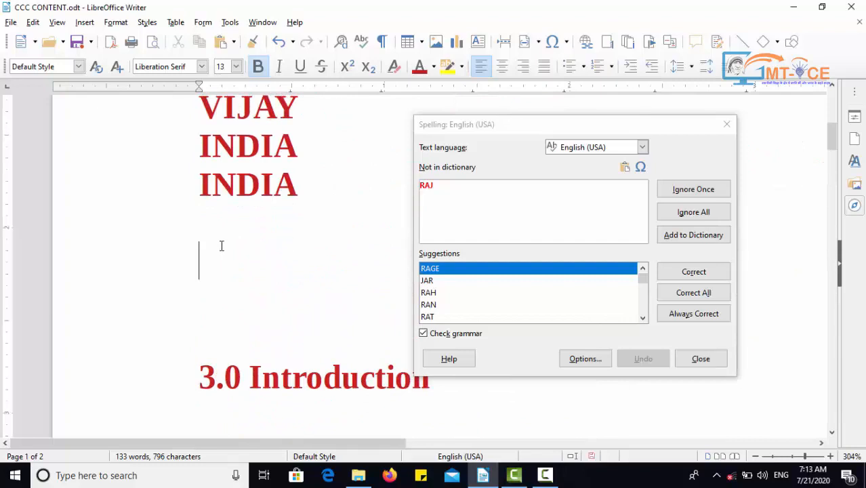
{"action": "type", "text": "VIJAY"}
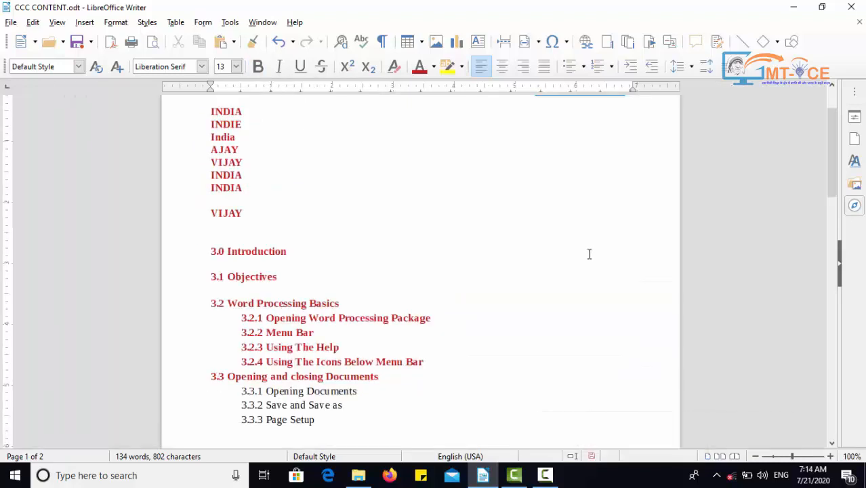
Display the formatting marks to examine spaces and paragraph ends throughout the document, and hide them again.
{"action": "left_click", "coordinate": [383, 43]}
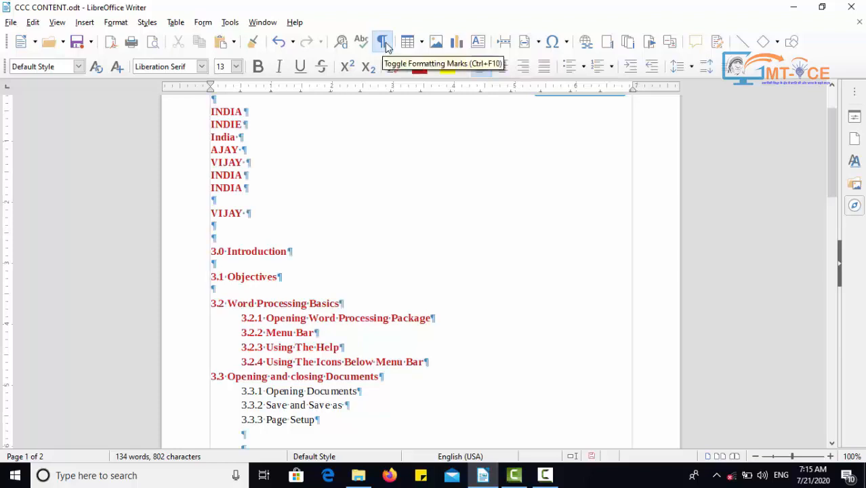
{"action": "left_click_drag", "start_coordinate": [835, 121], "coordinate": [832, 92]}
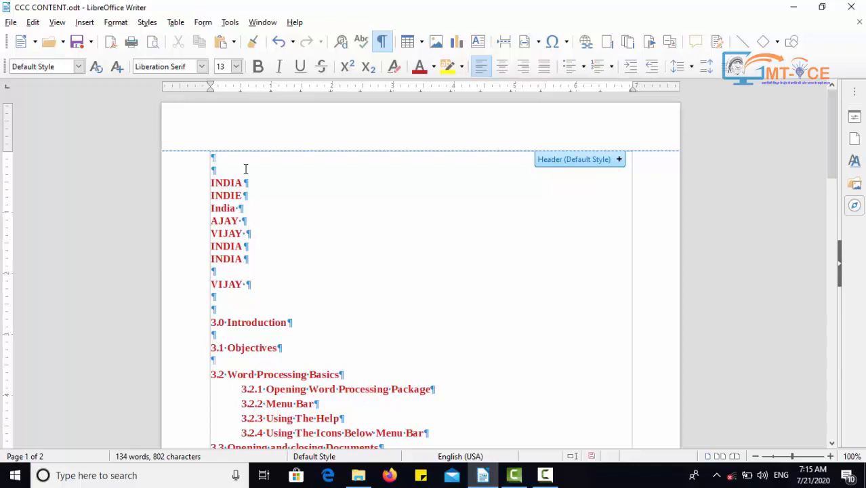
{"action": "left_click", "coordinate": [213, 160]}
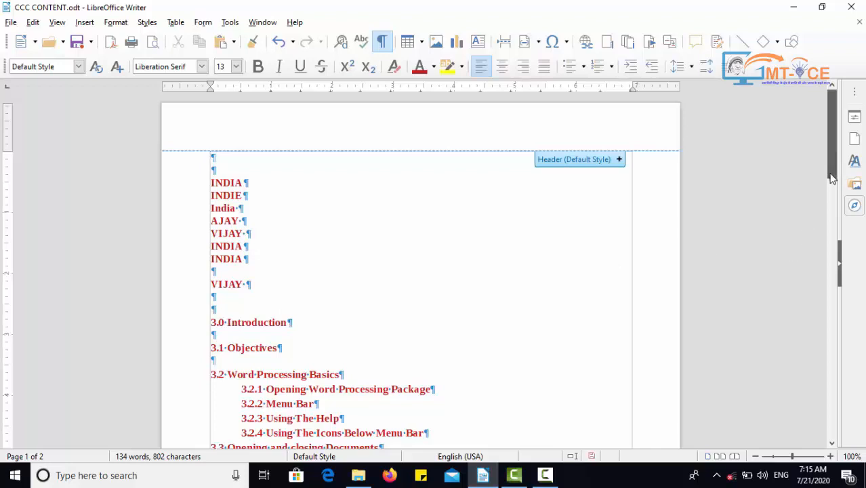
{"action": "left_click_drag", "start_coordinate": [831, 177], "coordinate": [857, 271]}
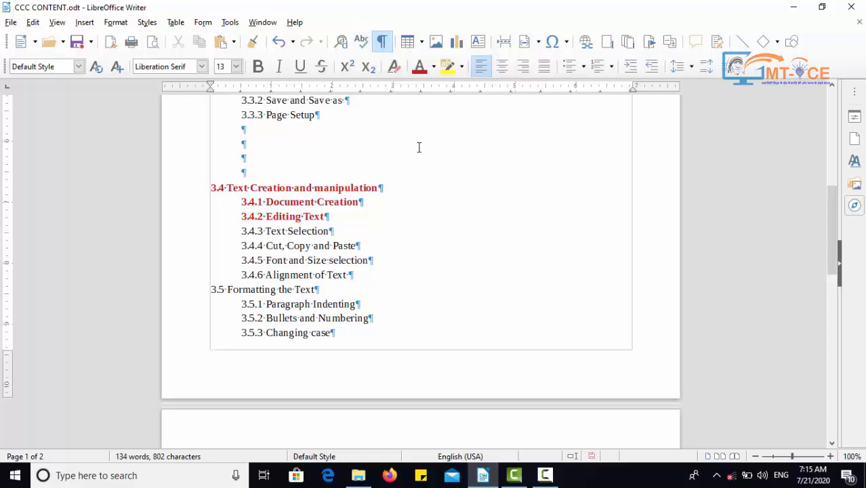
{"action": "left_click", "coordinate": [383, 42]}
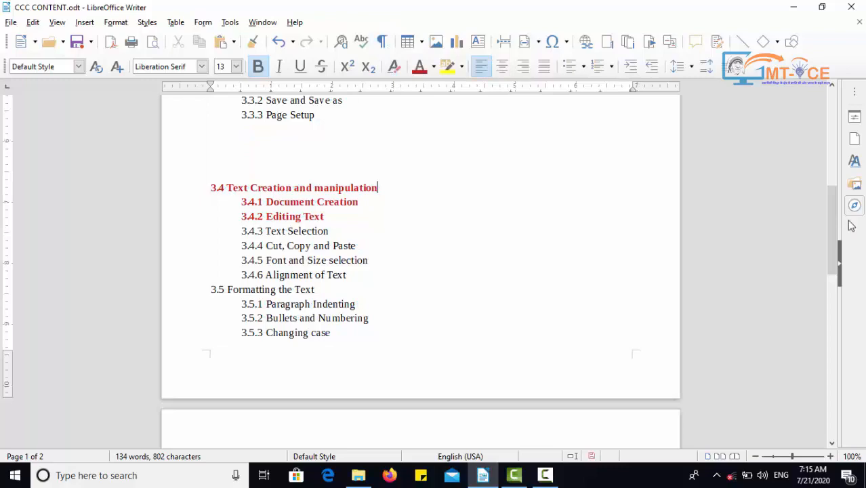
{"action": "scroll", "coordinate": [829, 213], "scroll_direction": "up", "scroll_amount": 10}
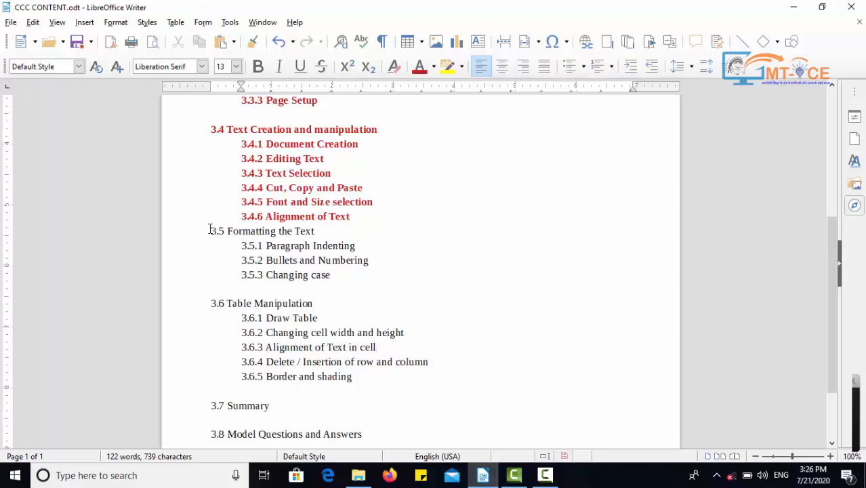
Apply the red font color to the lines from "3.5 Formatting the Text" to "3.5.2 Bullets and Numbering".
{"action": "left_click_drag", "start_coordinate": [210, 230], "coordinate": [368, 261]}
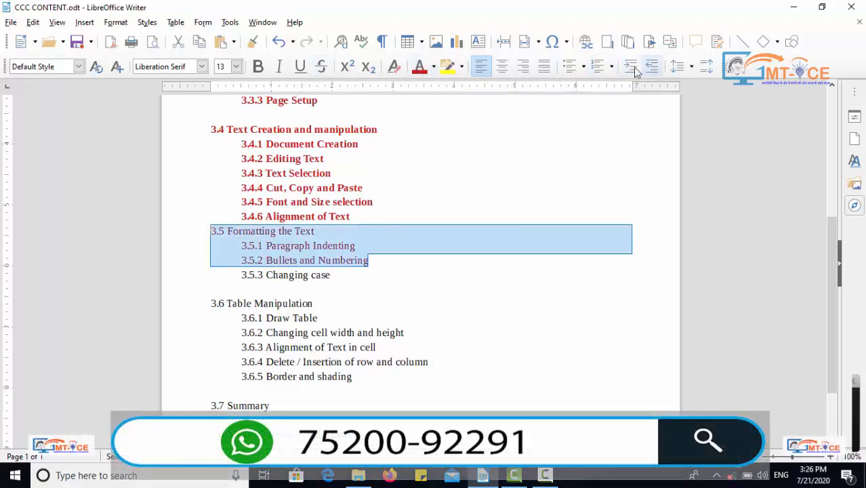
{"action": "left_click", "coordinate": [359, 274]}
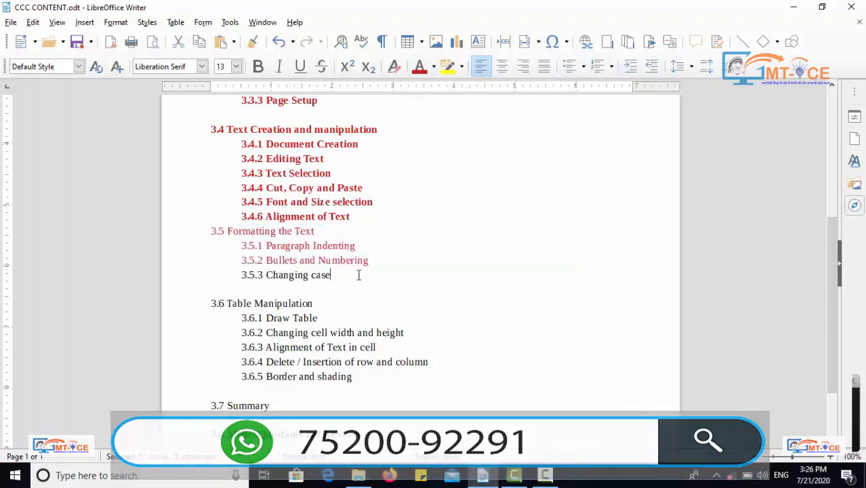
{"action": "left_click_drag", "start_coordinate": [359, 275], "coordinate": [225, 275]}
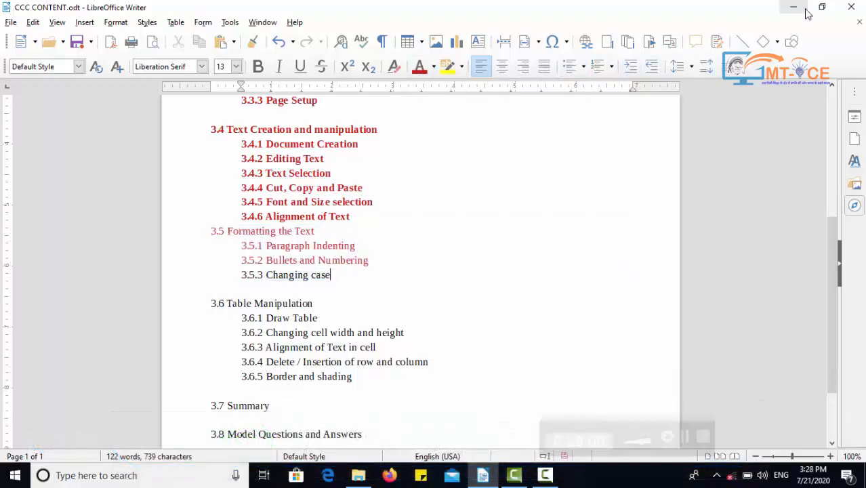